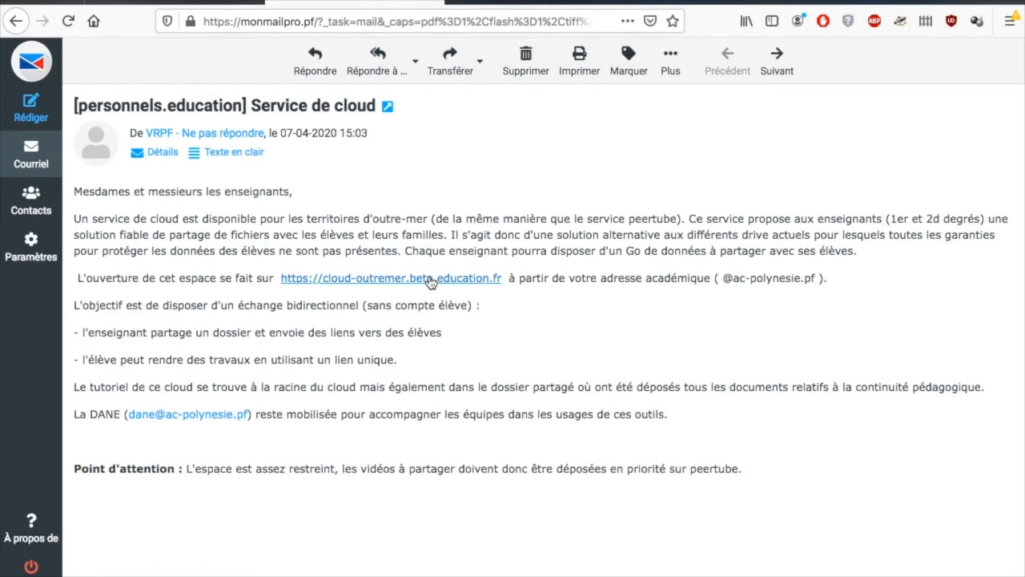
# - Follow the cloud-outremer link from the email and sign in through the SSO Connexion page
pyautogui.click(430, 279)
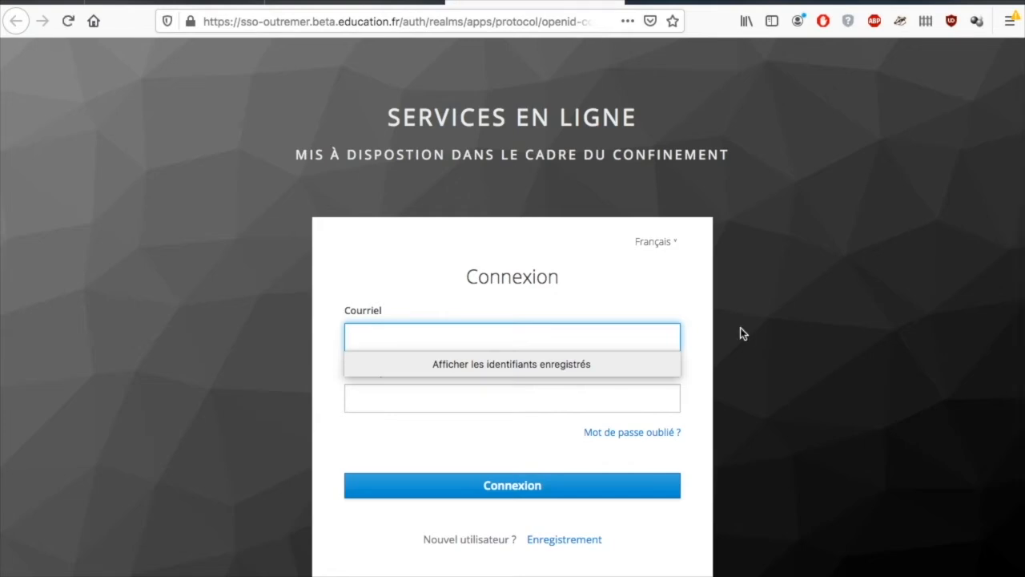
pyautogui.scroll(-3, 740, 327)
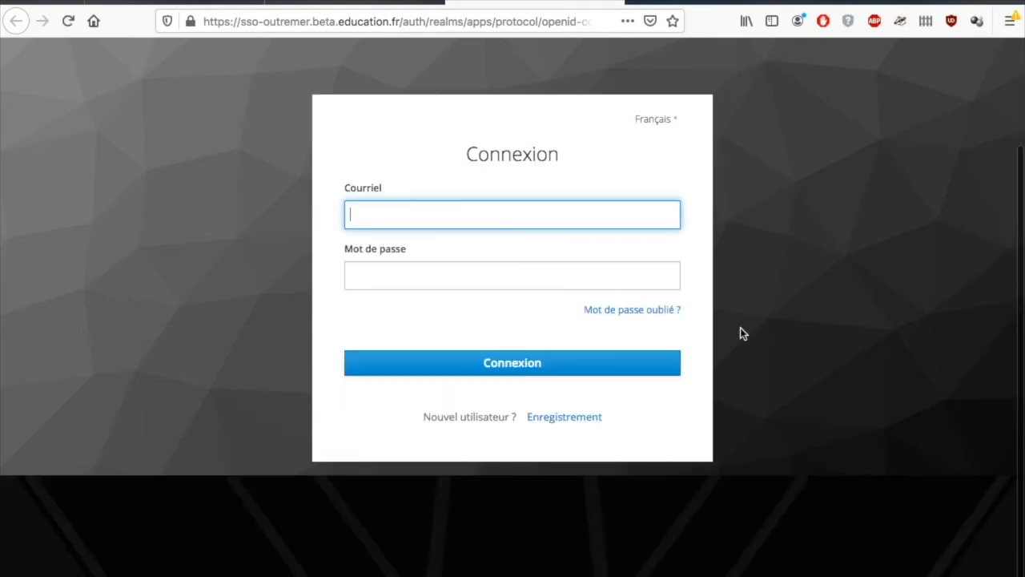
pyautogui.click(541, 422)
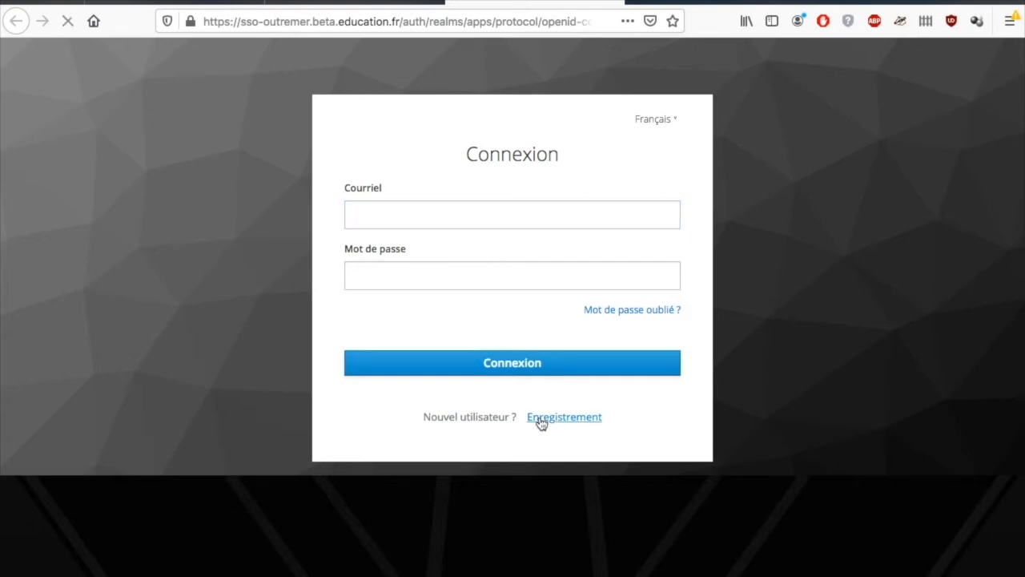
pyautogui.scroll(-3, 540, 422)
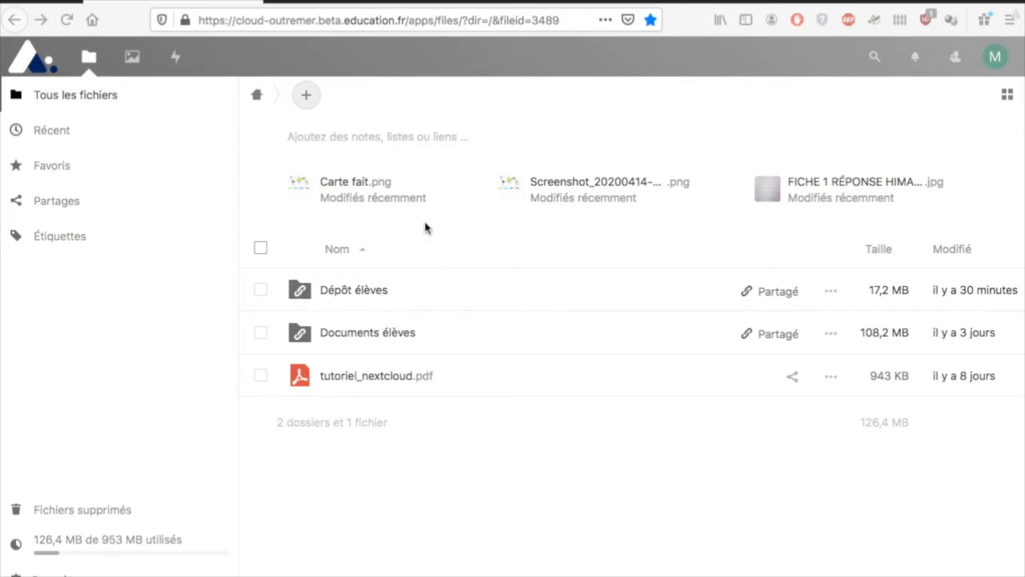
# - Create a new folder named 'testcloud' in the files root via Nouveau dossier
pyautogui.click(306, 96)
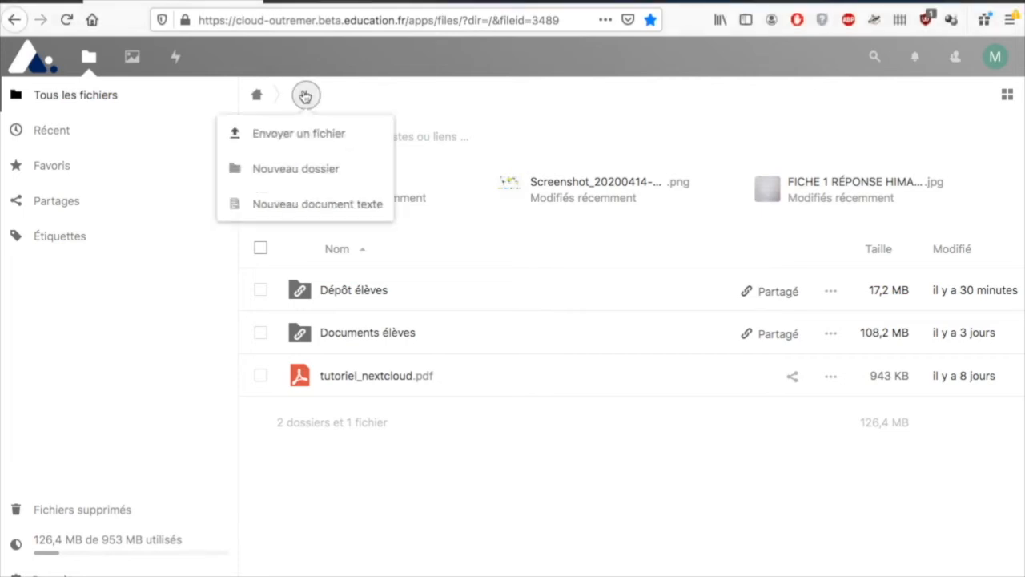
pyautogui.click(276, 169)
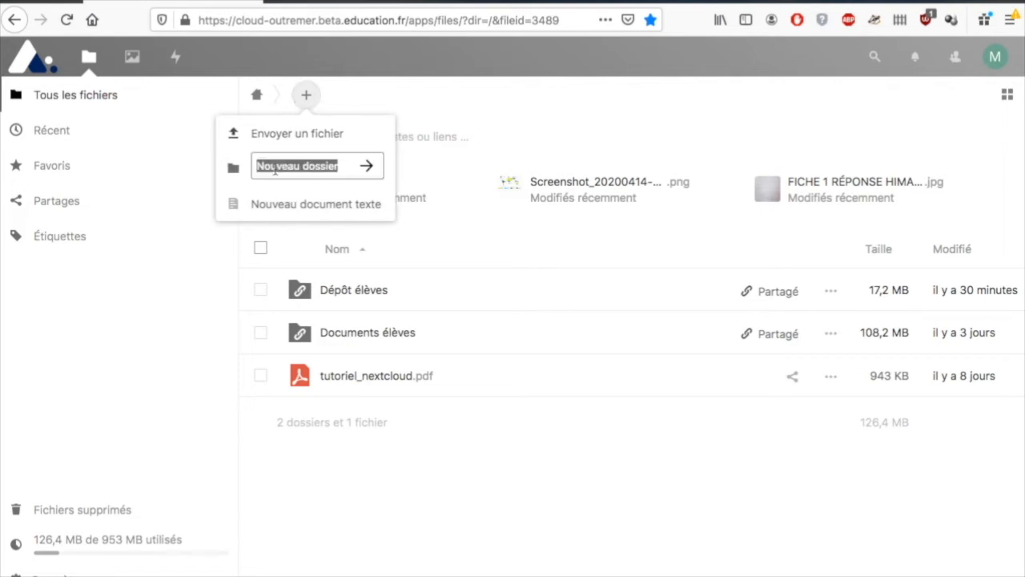
pyautogui.write('testcloud')
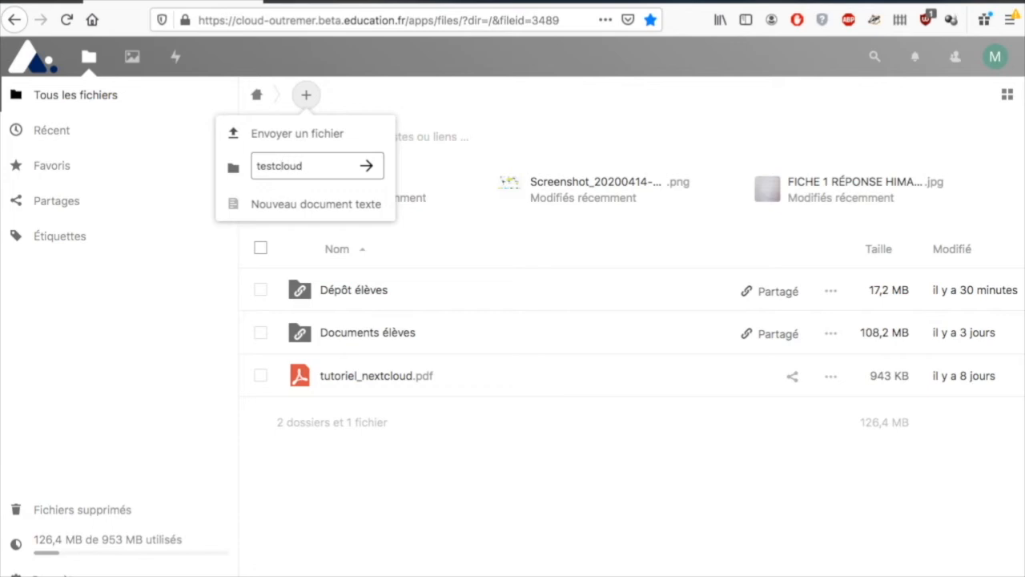
pyautogui.click(366, 167)
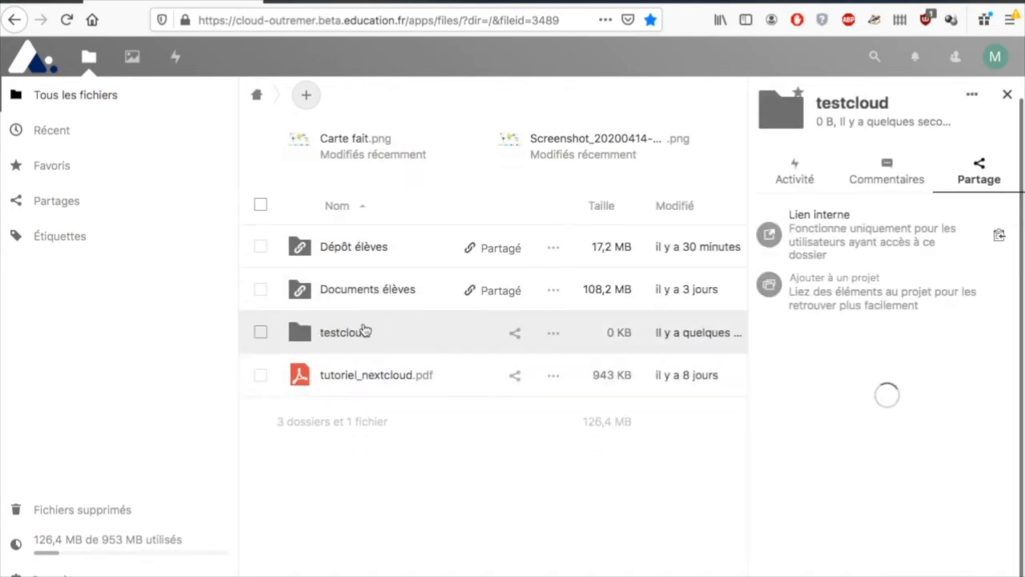
# - Open the testcloud folder and upload carte.pdf into it
pyautogui.click(350, 333)
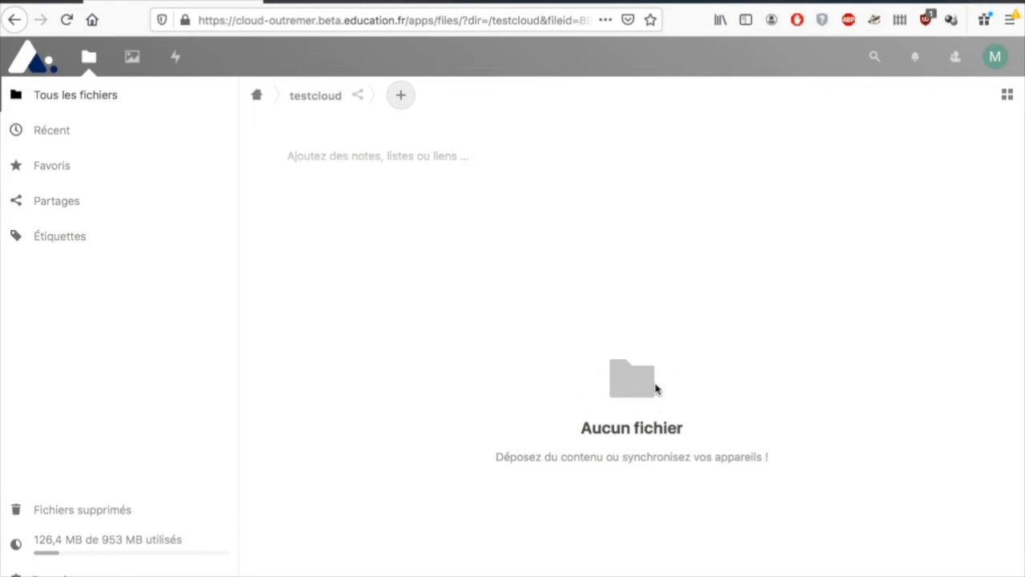
pyautogui.click(401, 96)
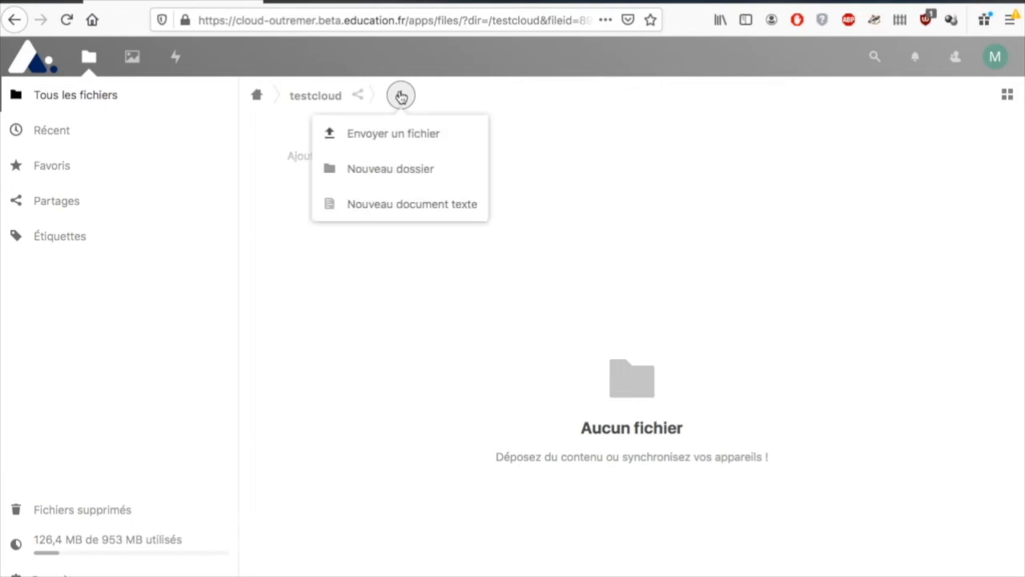
pyautogui.click(380, 133)
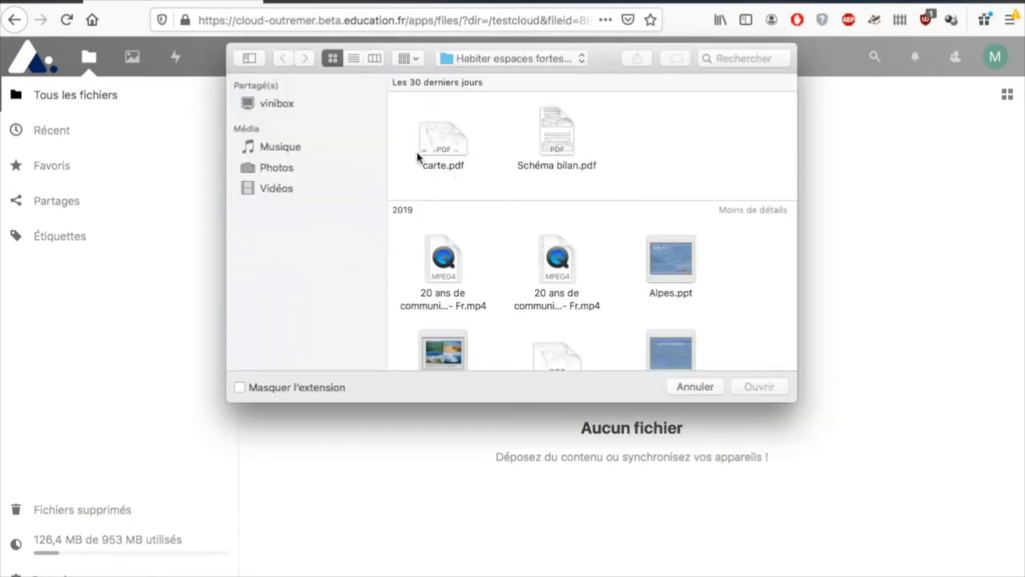
pyautogui.click(445, 149)
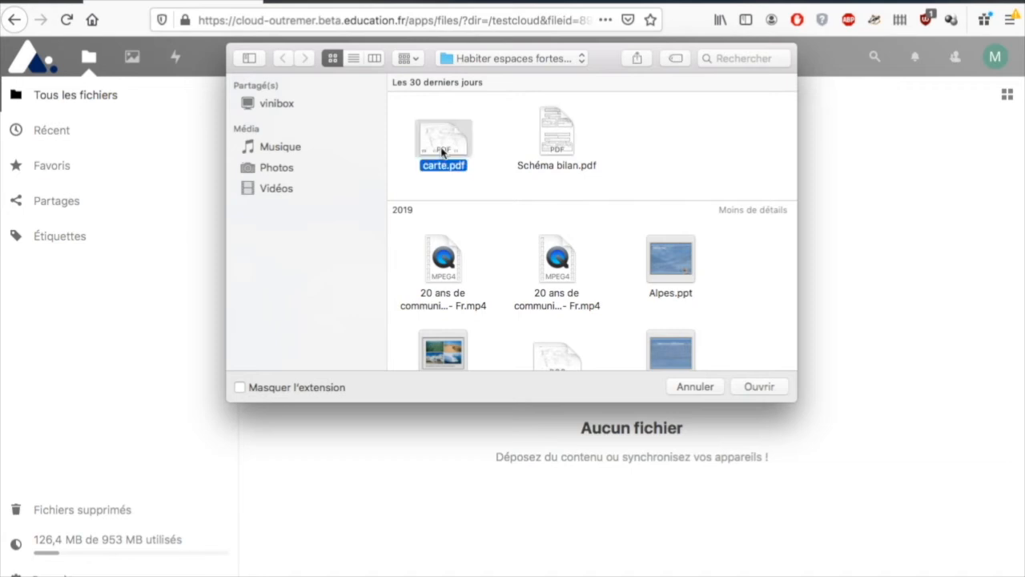
pyautogui.click(752, 387)
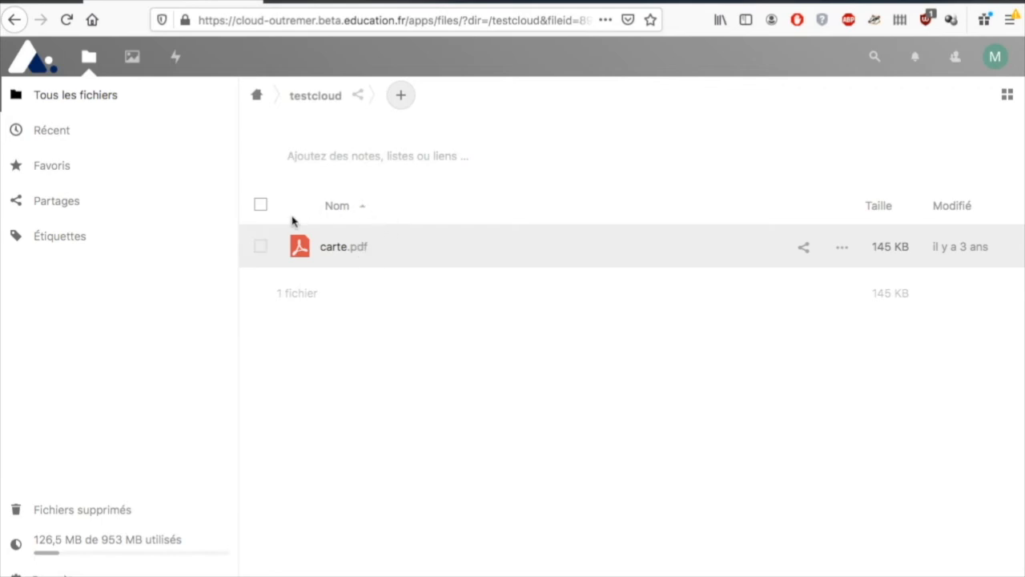
# - Go back to the files root and create a public share link for testcloud
pyautogui.click(256, 96)
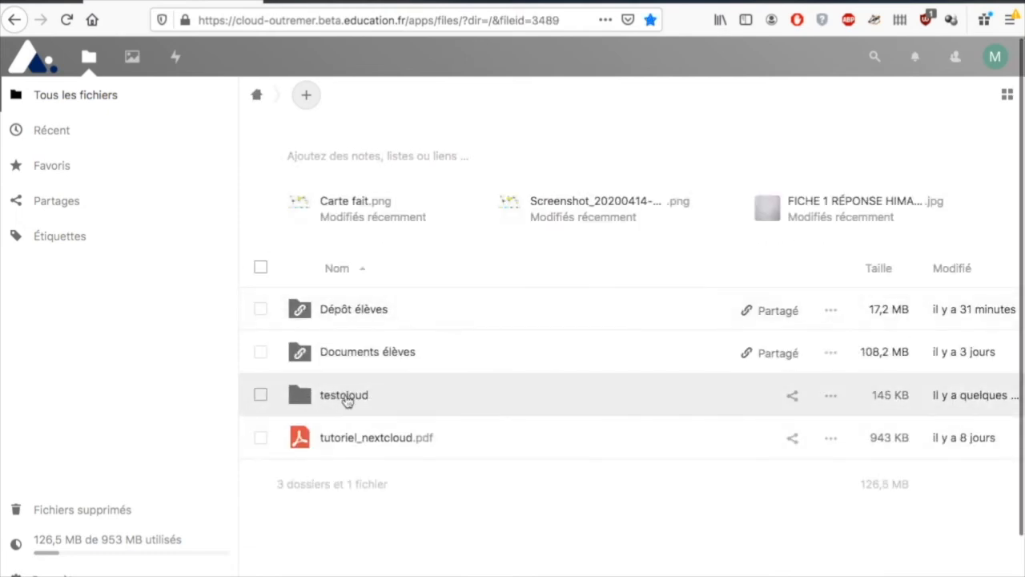
pyautogui.click(793, 398)
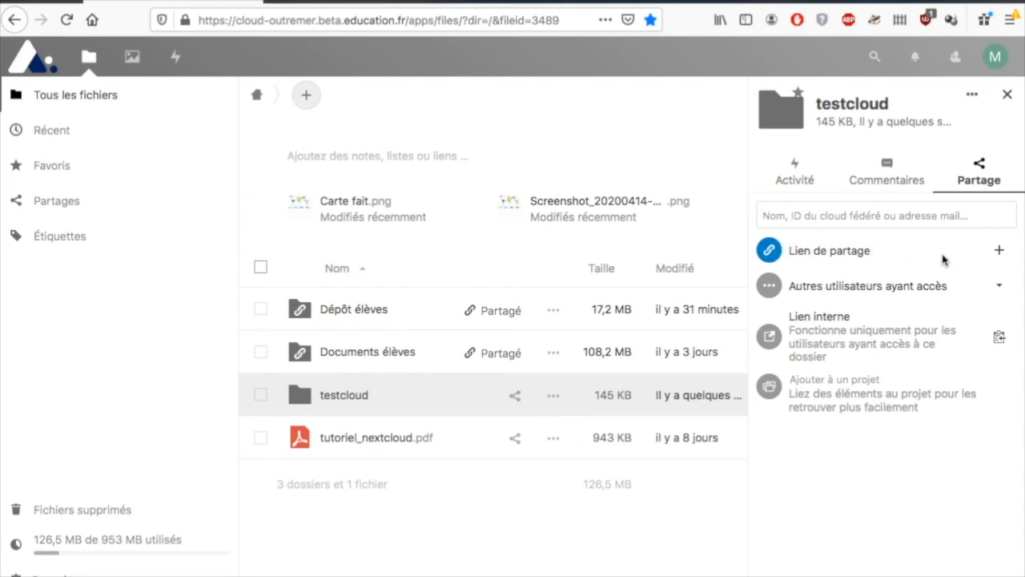
pyautogui.click(1001, 251)
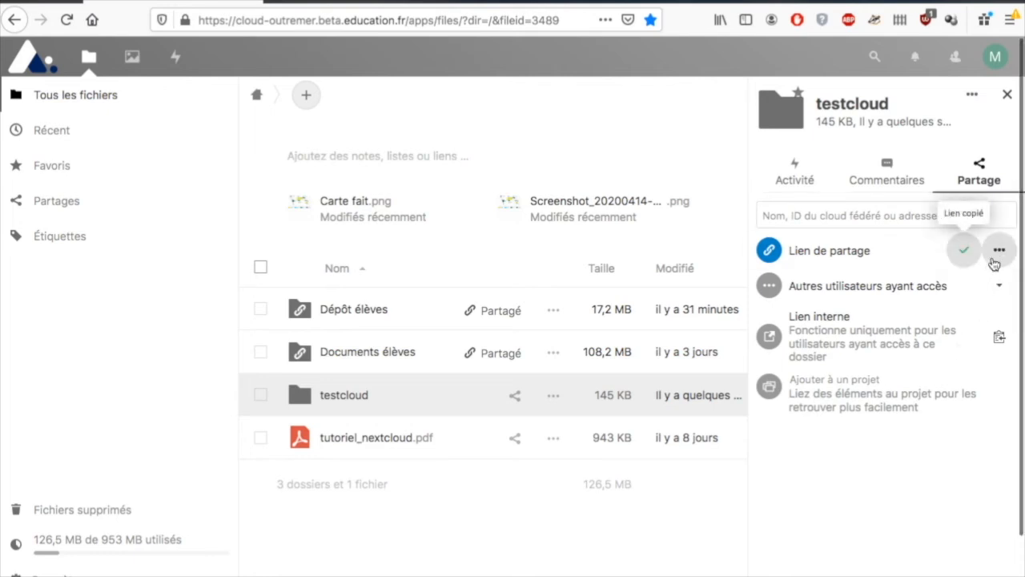
# - Replace the share link's auto-generated password with a new password and save it
pyautogui.click(997, 253)
pyautogui.click(914, 453)
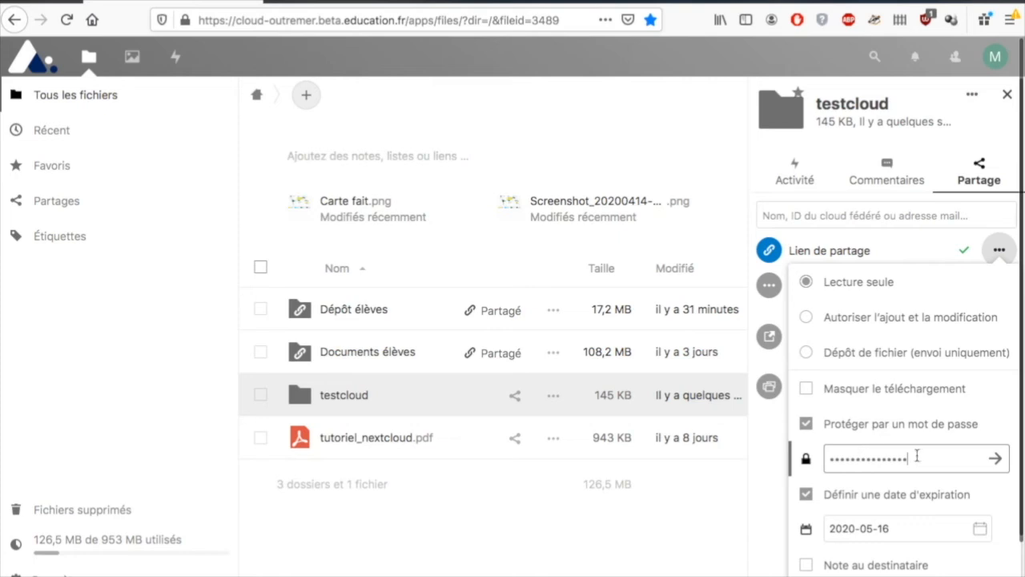
pyautogui.press('BackSpace')
pyautogui.press('BackSpace')
pyautogui.press('BackSpace')
pyautogui.press('BackSpace')
pyautogui.write('testcloud')
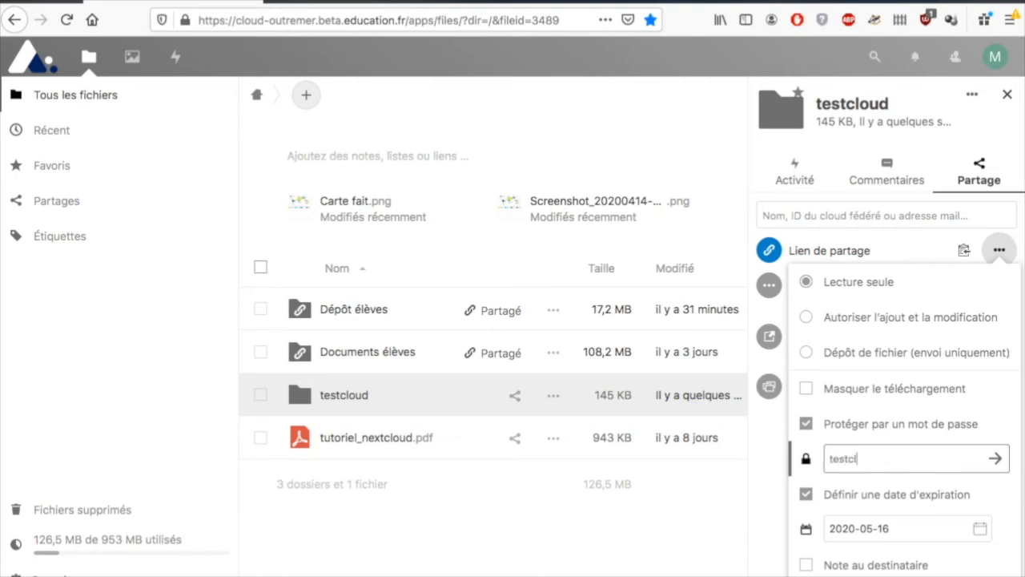
pyautogui.click(994, 462)
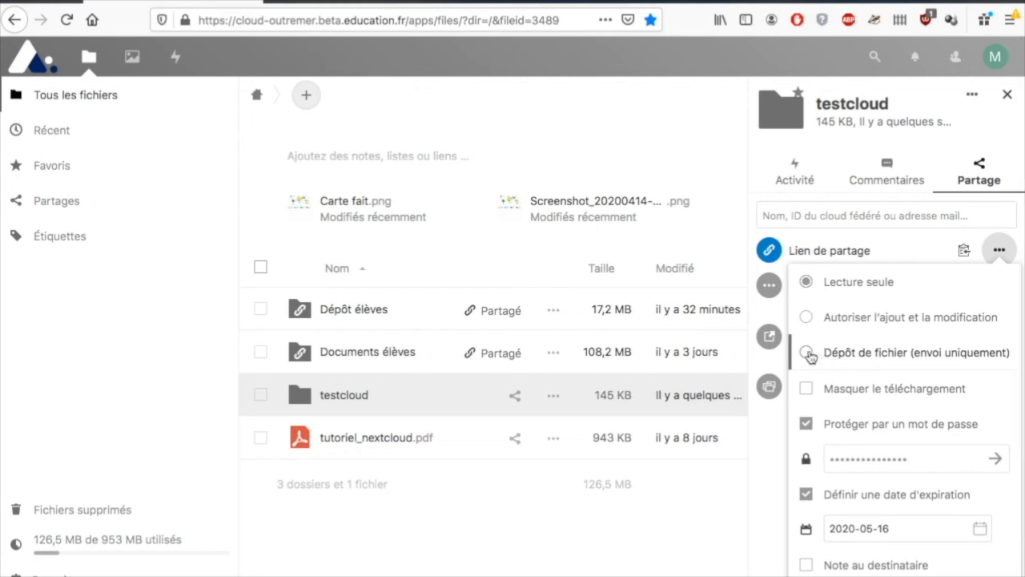
# - Make the link Dépôt de fichier (envoi uniquement), resave its password, and copy the link
pyautogui.click(808, 353)
pyautogui.click(999, 462)
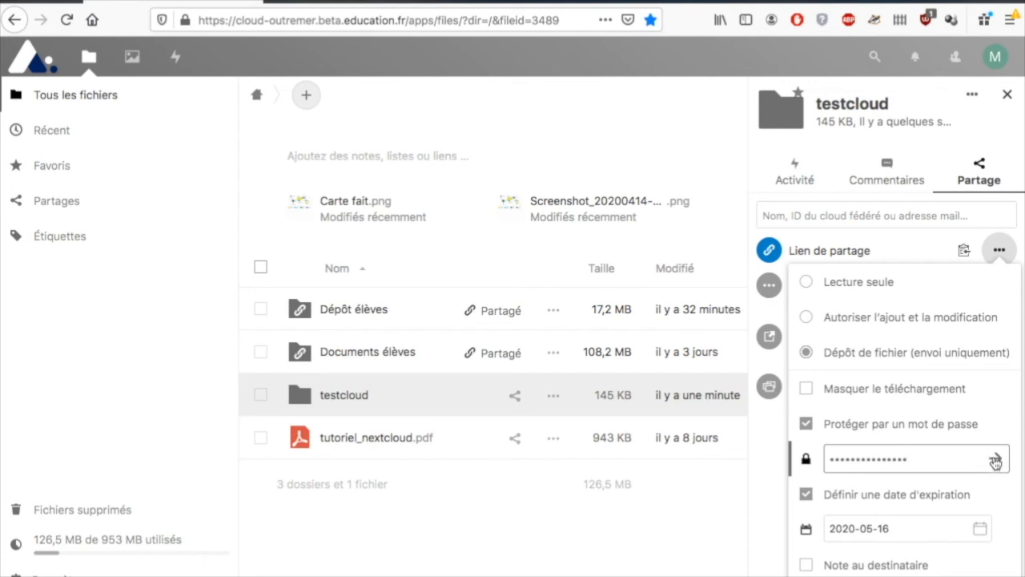
pyautogui.click(994, 461)
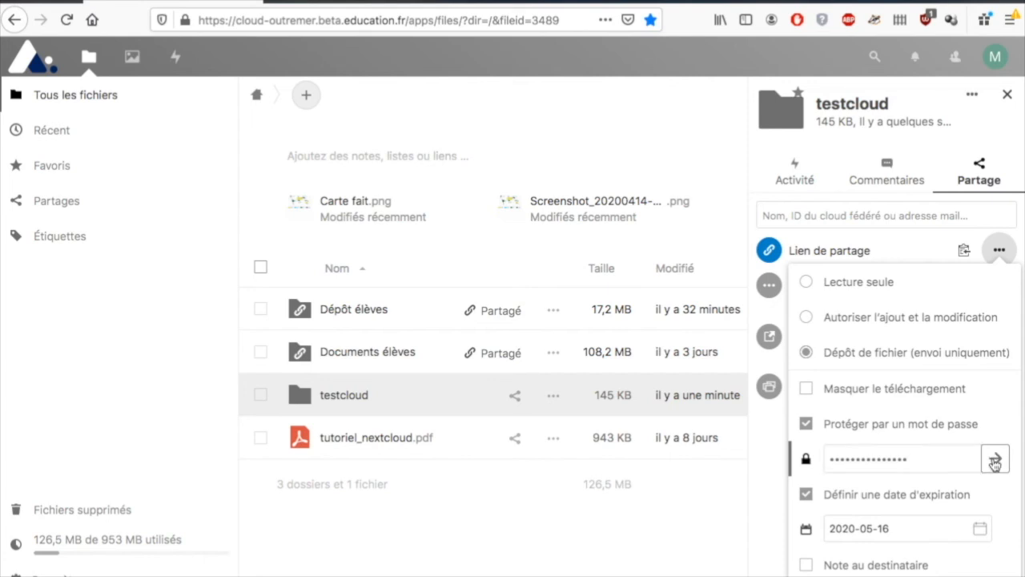
pyautogui.click(443, 175)
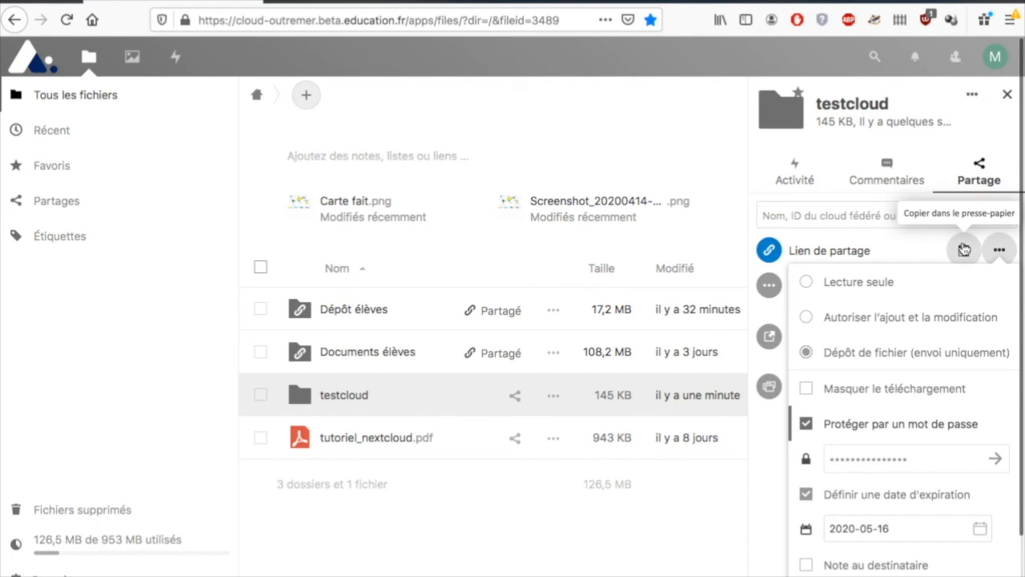
pyautogui.click(961, 252)
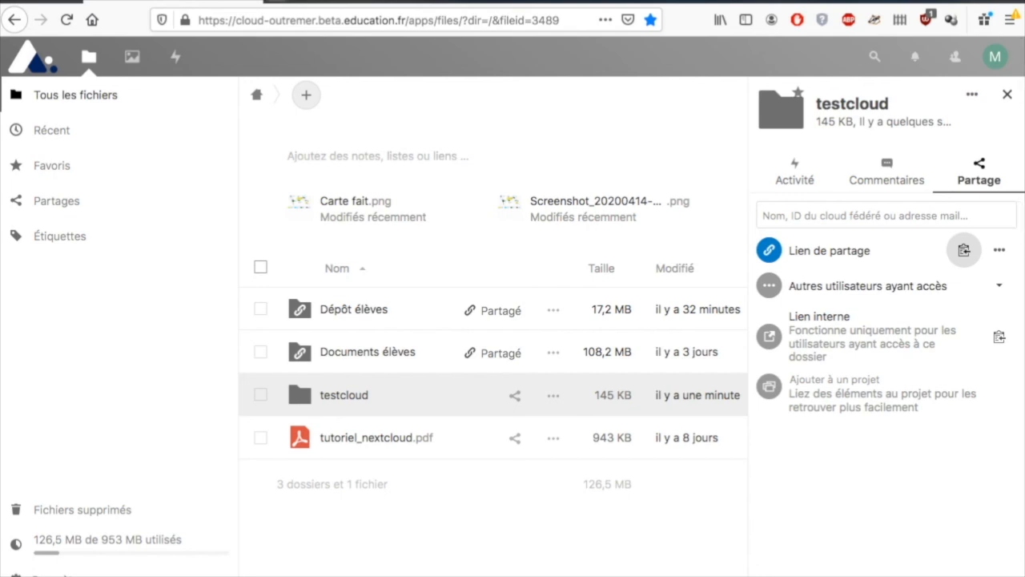
# - Paste the copied testcloud share link into a new Firefox tab and load it
pyautogui.hotkey('ctrl', 't')
pyautogui.rightClick(244, 22)
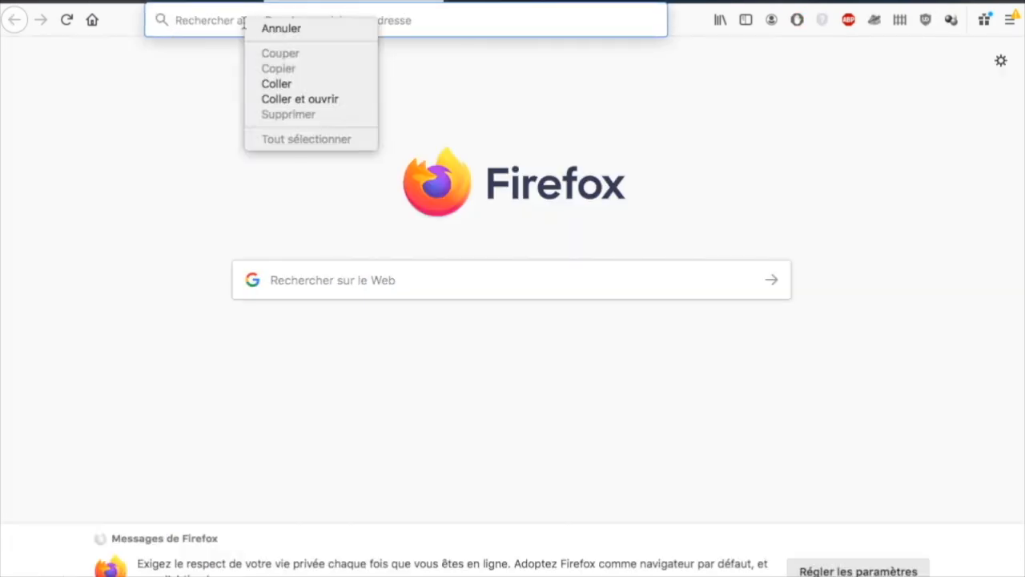
pyautogui.click(261, 83)
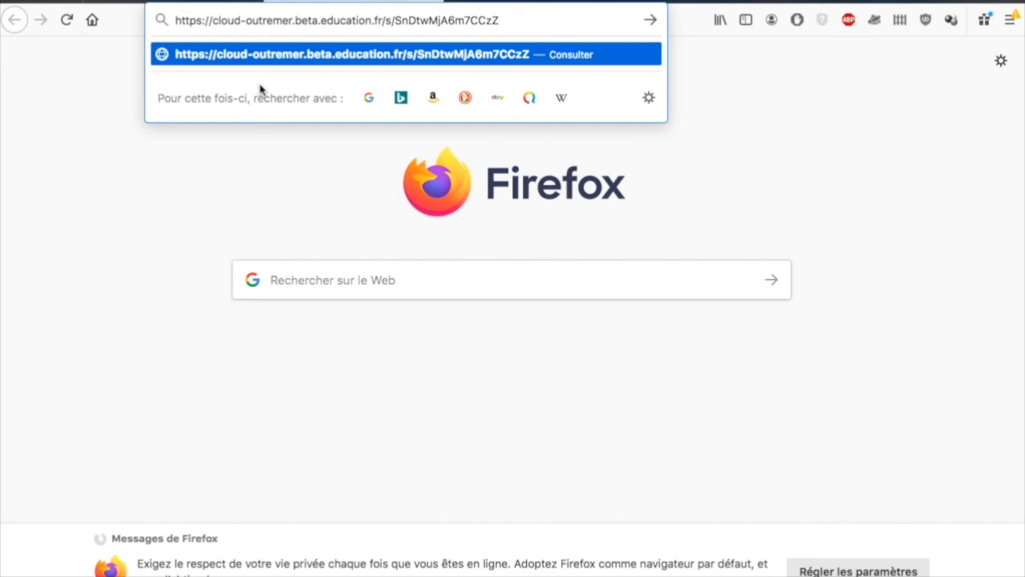
pyautogui.press('Return')
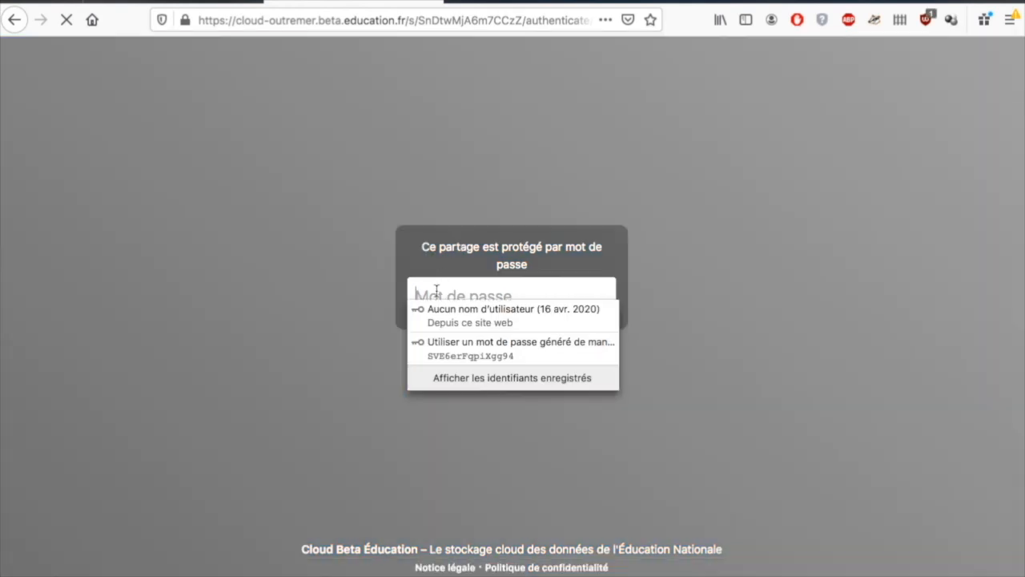
# - Enter the share password on the protected page and accept Firefox's saved-password update
pyautogui.click(448, 363)
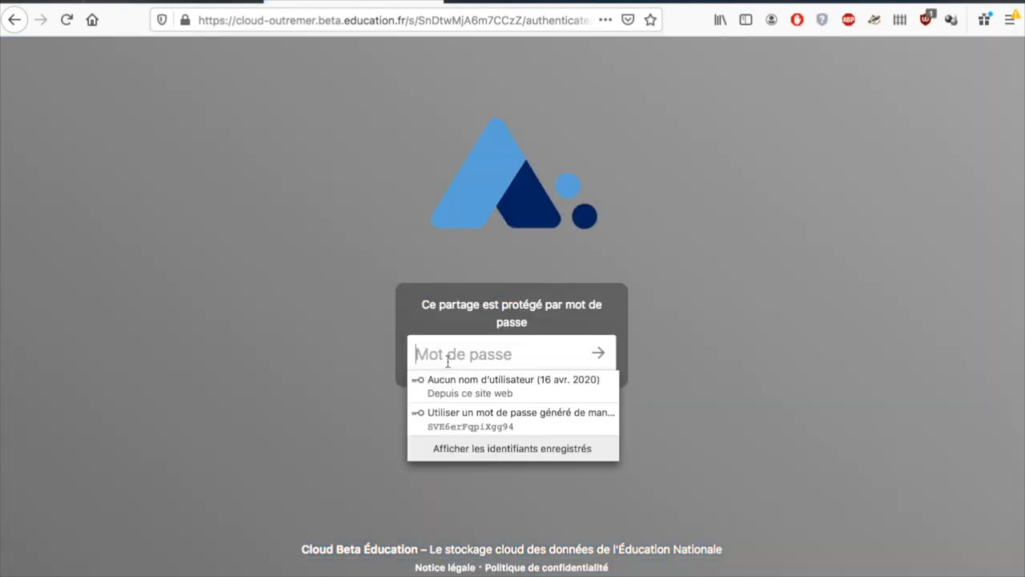
pyautogui.write('••')
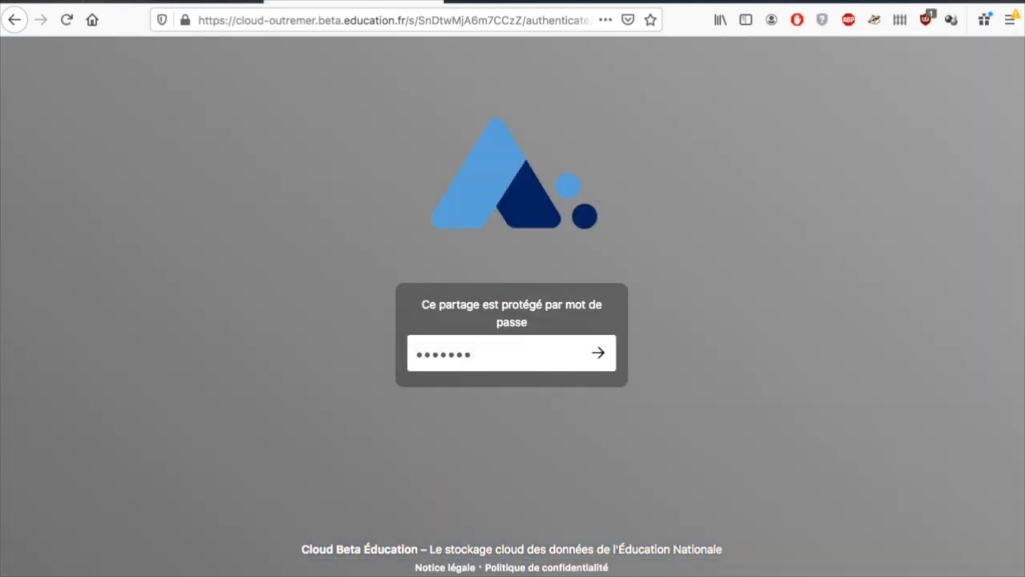
pyautogui.click(602, 358)
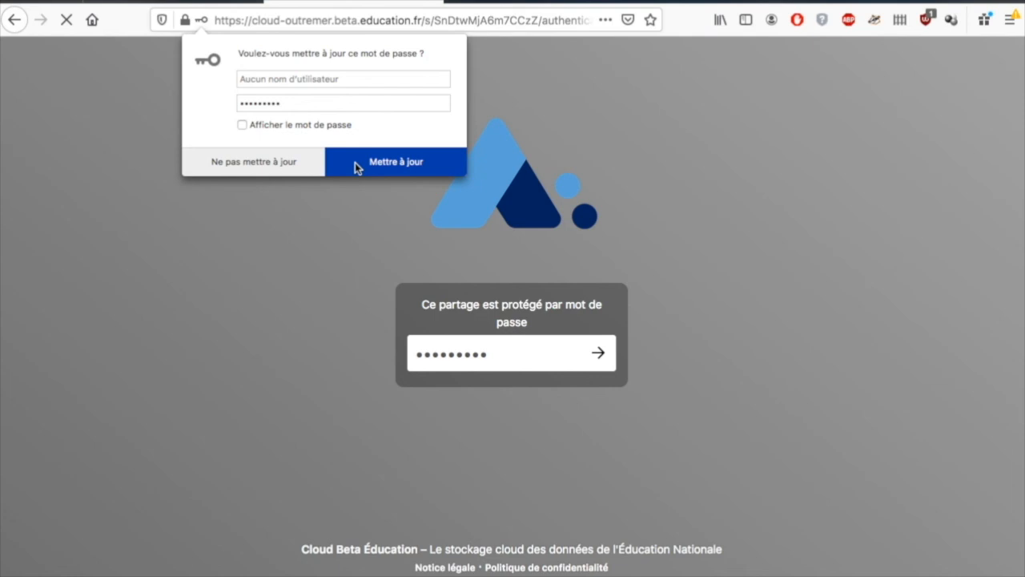
pyautogui.click(357, 165)
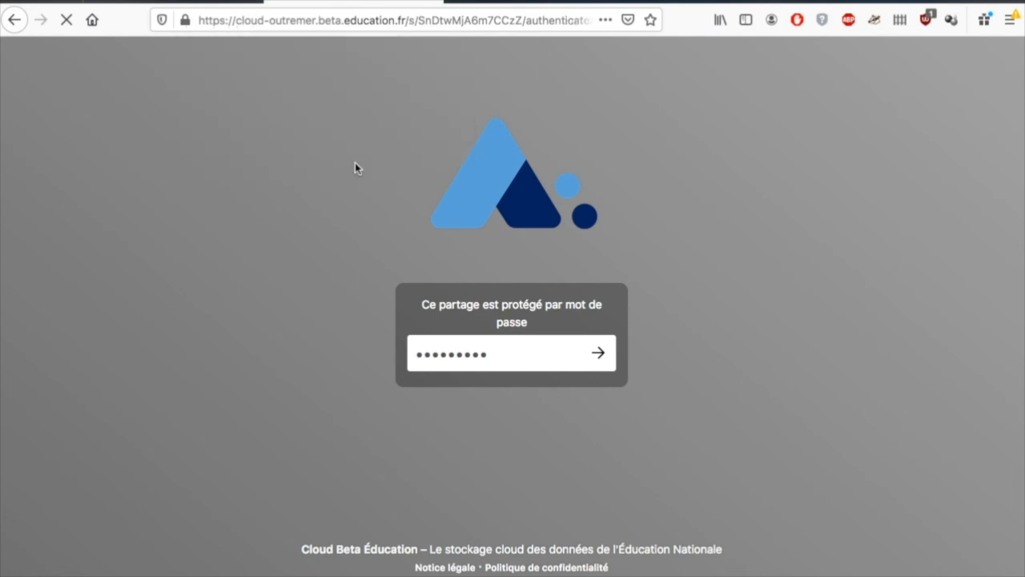